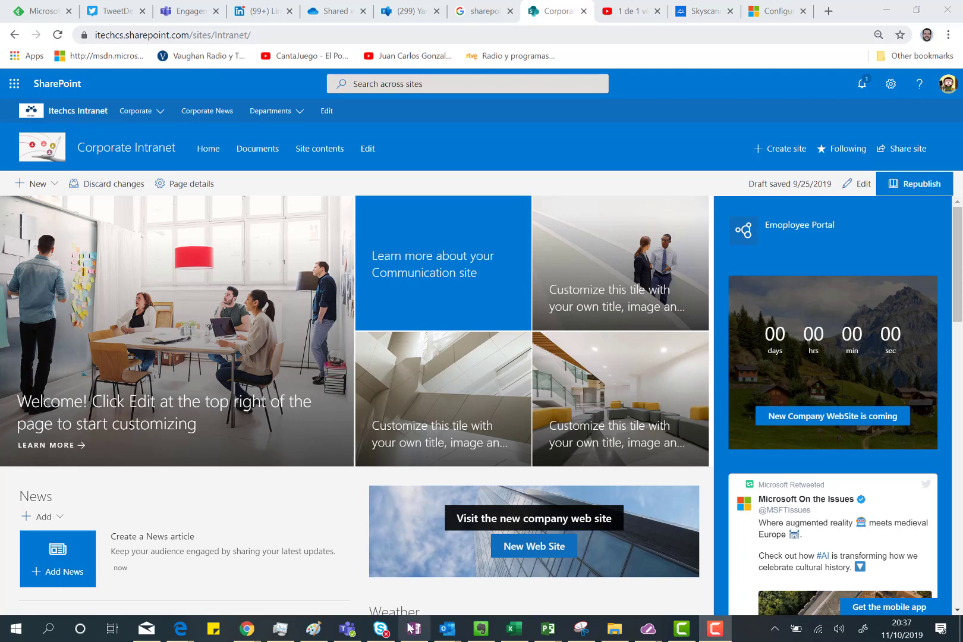
Reload the Corporate Intranet site URL in the requesting user's Incognito window
{"action": "mouse_move", "coordinate": [247, 629]}
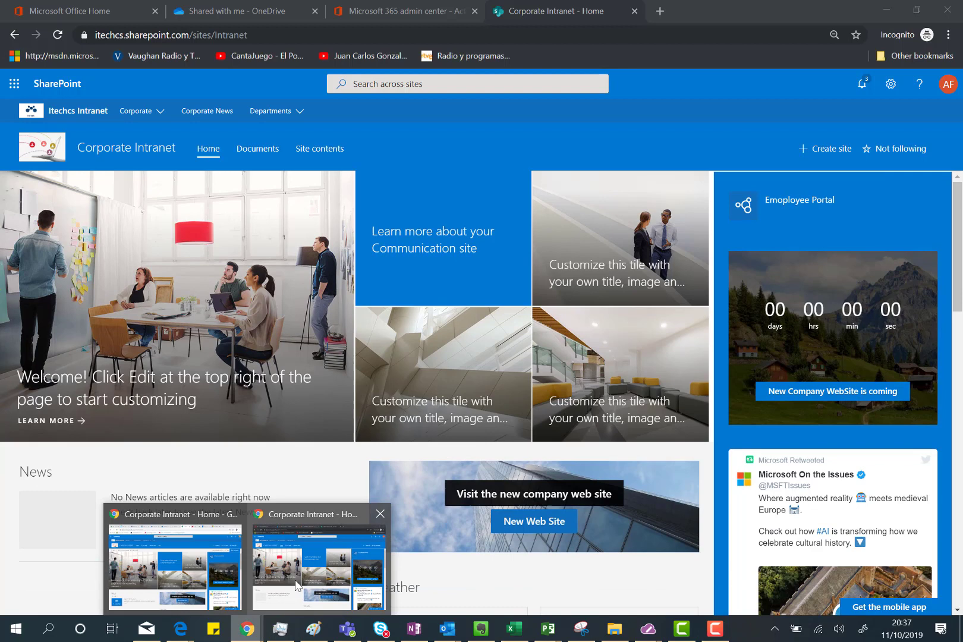
{"action": "left_click", "coordinate": [292, 595]}
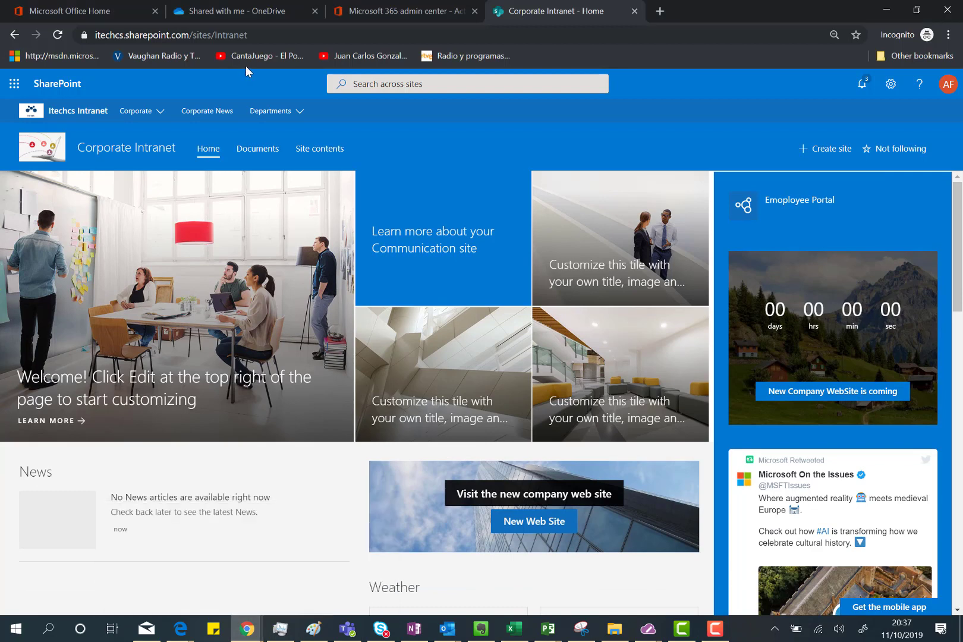
{"action": "left_click", "coordinate": [256, 37]}
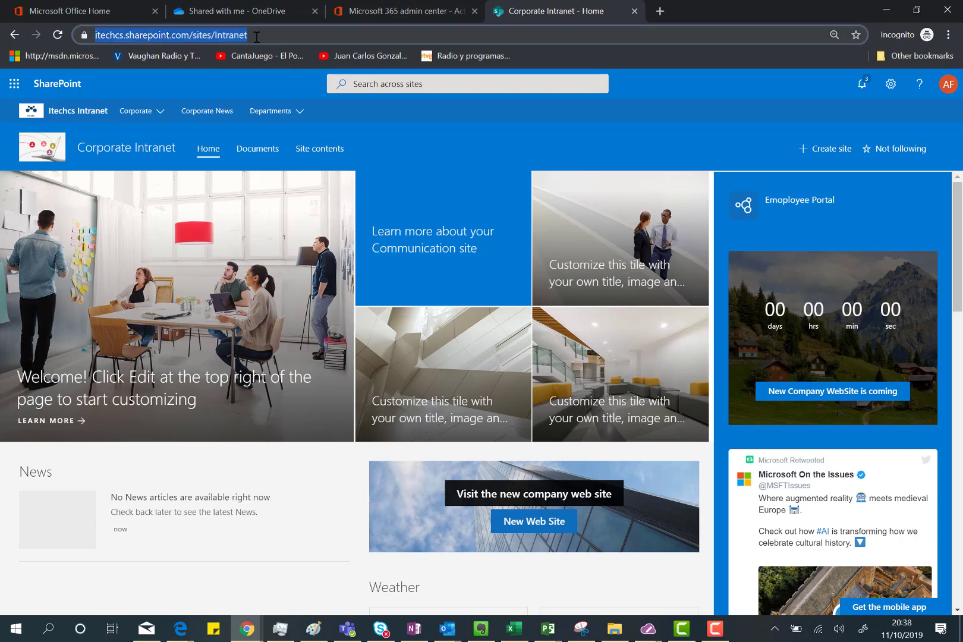
{"action": "key", "text": "Return"}
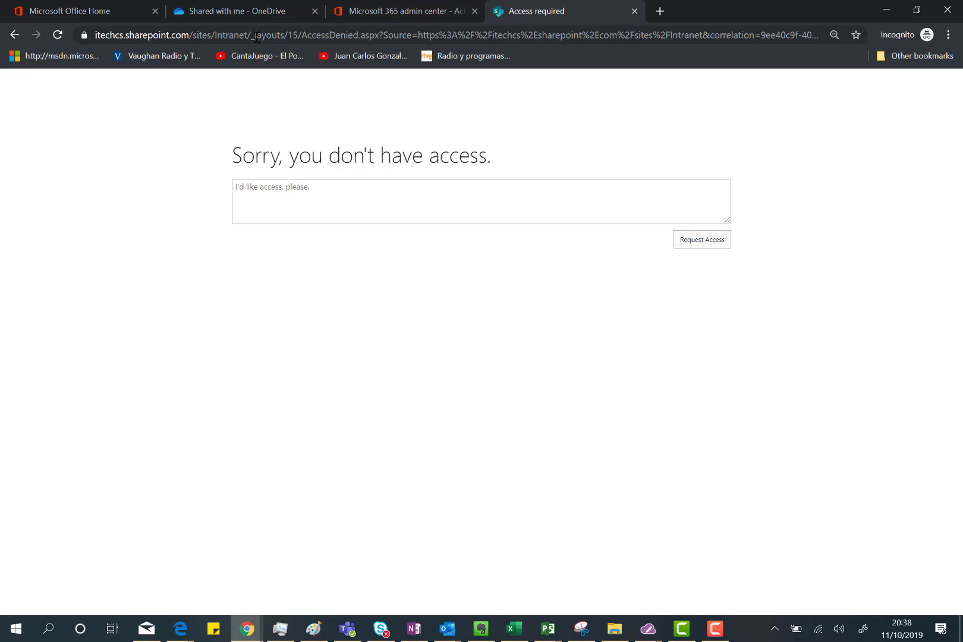
Replace the default message with 'Hi there,' an Intranet access plea and 'Thanks!', then request access
{"action": "left_click", "coordinate": [409, 191]}
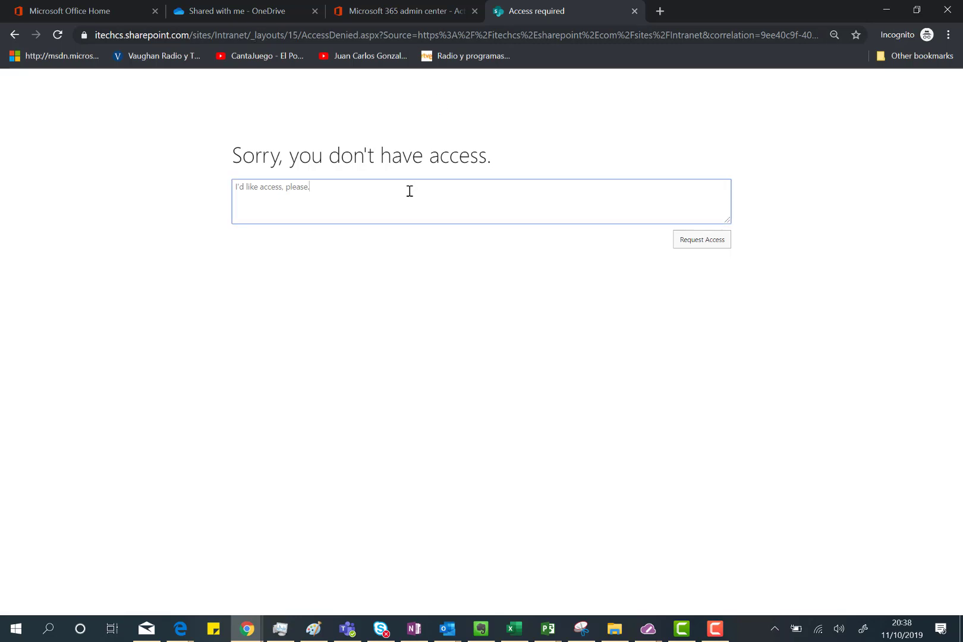
{"action": "key", "text": "BackSpace"}
{"action": "key", "text": "BackSpace"}
{"action": "key", "text": "BackSpace"}
{"action": "key", "text": "BackSpace"}
{"action": "key", "text": "BackSpace"}
{"action": "key", "text": "BackSpace"}
{"action": "key", "text": "BackSpace"}
{"action": "key", "text": "BackSpace"}
{"action": "key", "text": "BackSpace"}
{"action": "key", "text": "BackSpace"}
{"action": "key", "text": "BackSpace"}
{"action": "key", "text": "BackSpace"}
{"action": "key", "text": "BackSpace"}
{"action": "key", "text": "BackSpace"}
{"action": "key", "text": "BackSpace"}
{"action": "key", "text": "BackSpace"}
{"action": "key", "text": "BackSpace"}
{"action": "key", "text": "BackSpace"}
{"action": "key", "text": "BackSpace"}
{"action": "key", "text": "BackSpace"}
{"action": "key", "text": "BackSpace"}
{"action": "key", "text": "BackSpace"}
{"action": "key", "text": "BackSpace"}
{"action": "key", "text": "BackSpace"}
{"action": "type", "text": "Hi there,"}
{"action": "key", "text": "Return"}
{"action": "type", "text": "I would love to access the"}
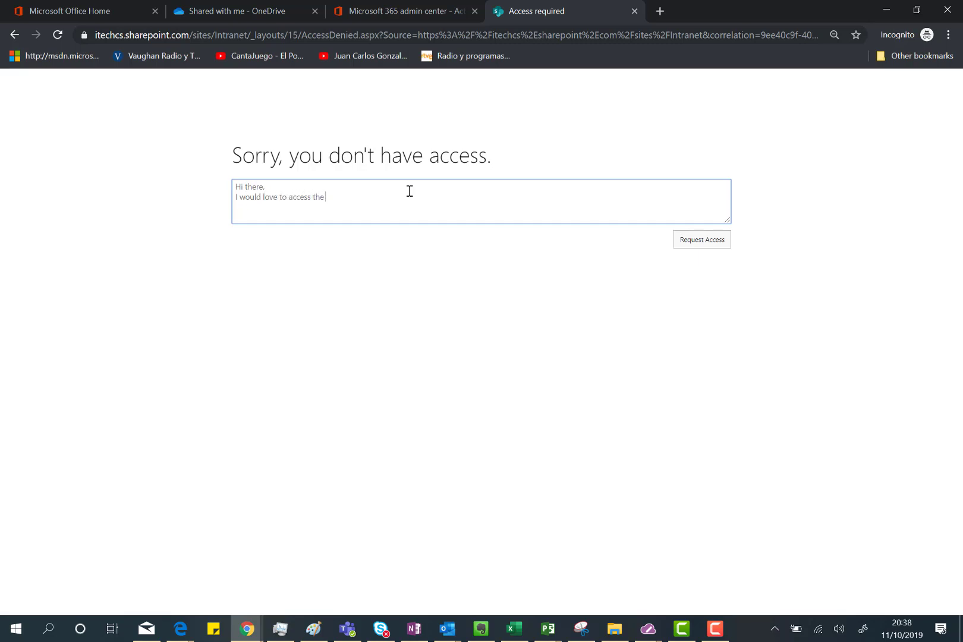
{"action": "type", "text": " Intranet. Could you please allow me to access in?"}
{"action": "key", "text": "Return"}
{"action": "type", "text": "Thanks!"}
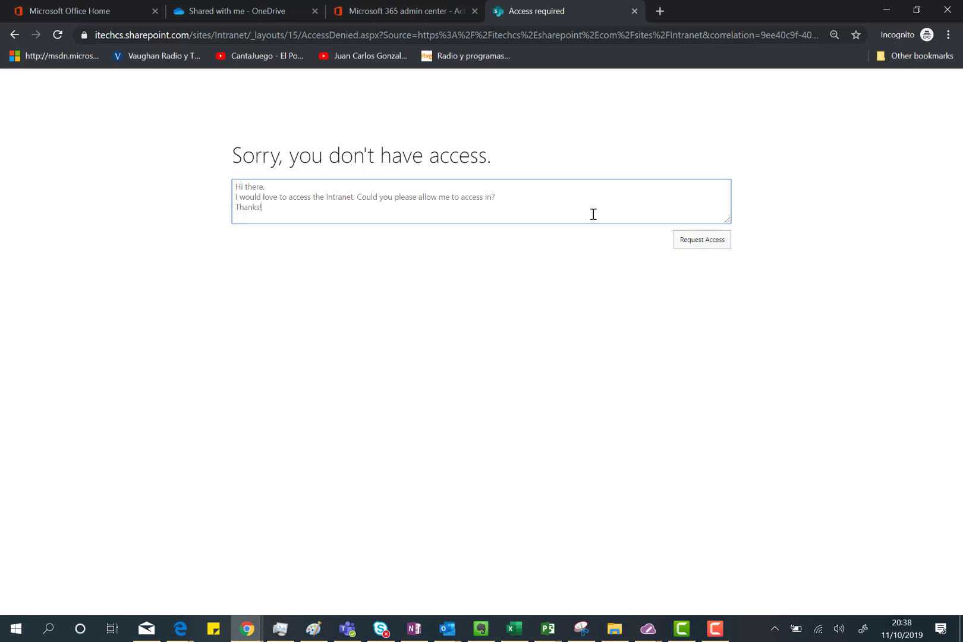
{"action": "left_click", "coordinate": [697, 243]}
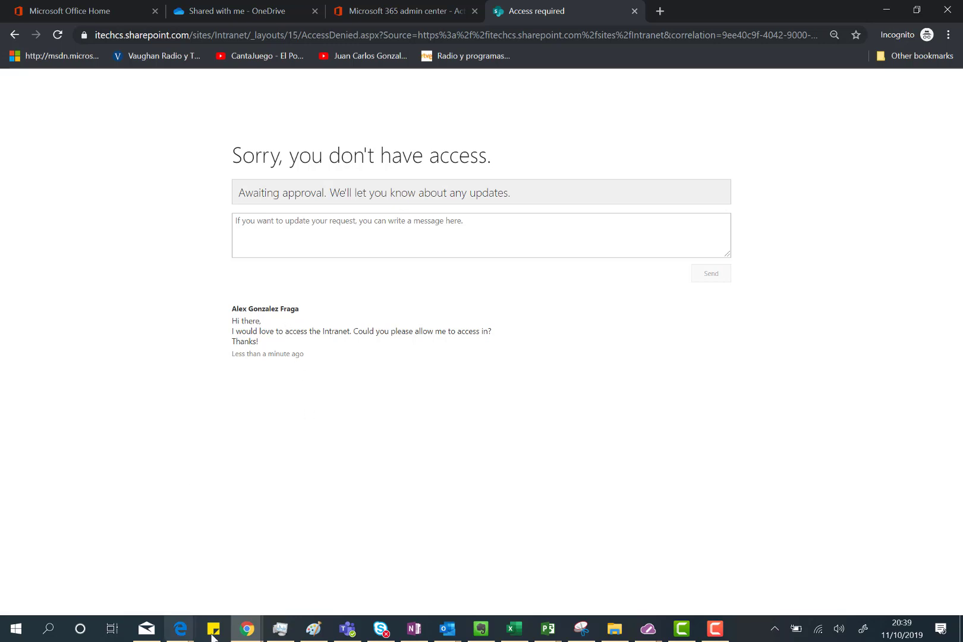
In the owner's window, open Outlook in a new tab and the 8:38 PM Corporate Intranet request email
{"action": "mouse_move", "coordinate": [262, 635]}
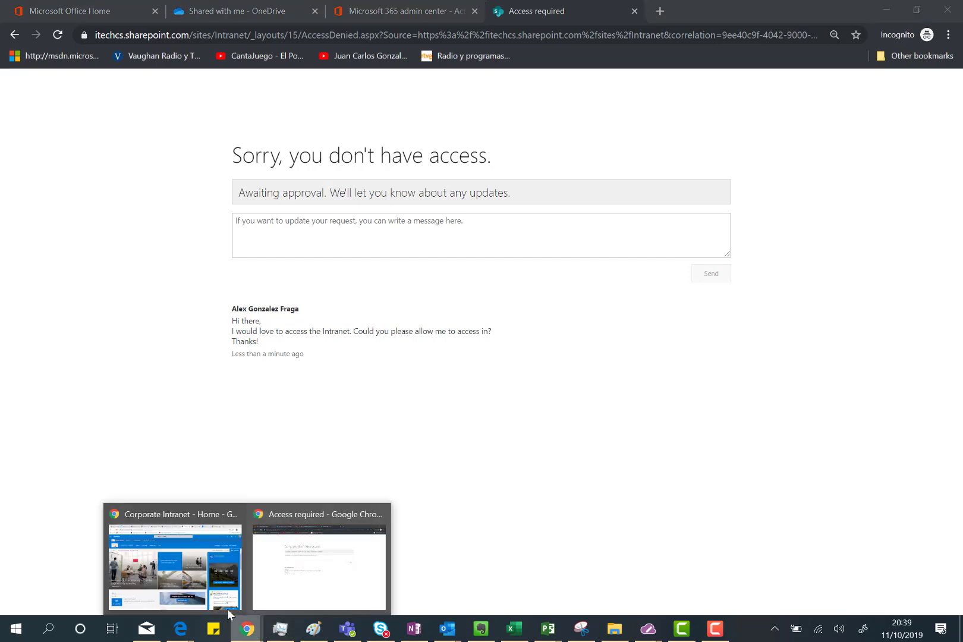
{"action": "left_click", "coordinate": [170, 568]}
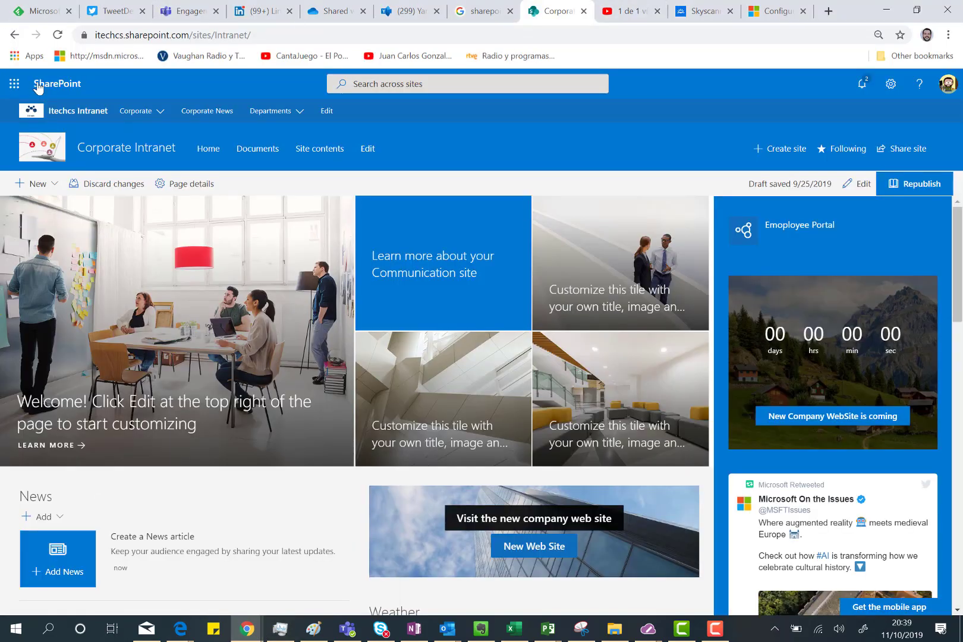
{"action": "left_click", "coordinate": [7, 85]}
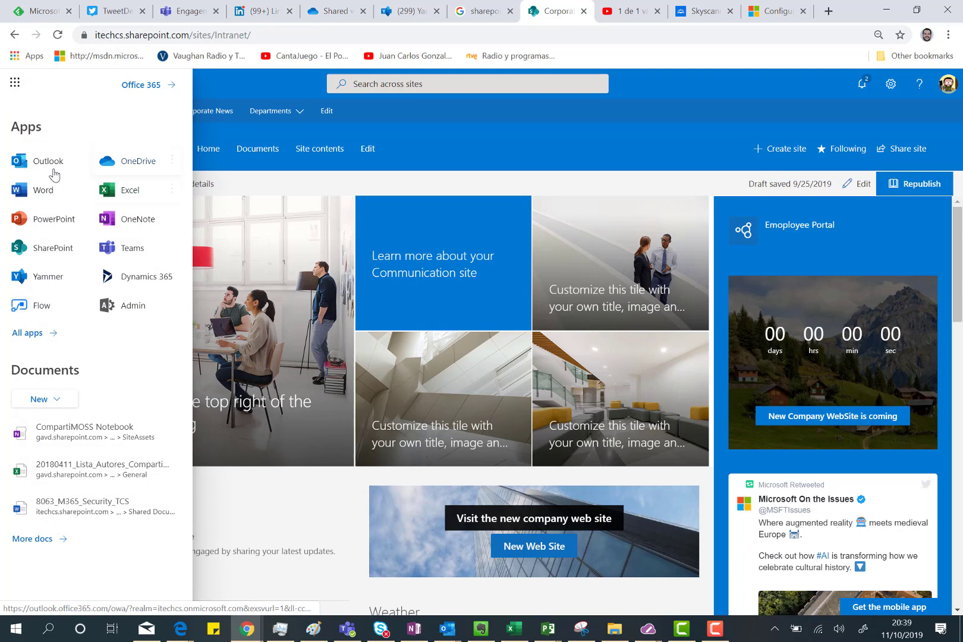
{"action": "left_click", "coordinate": [84, 160]}
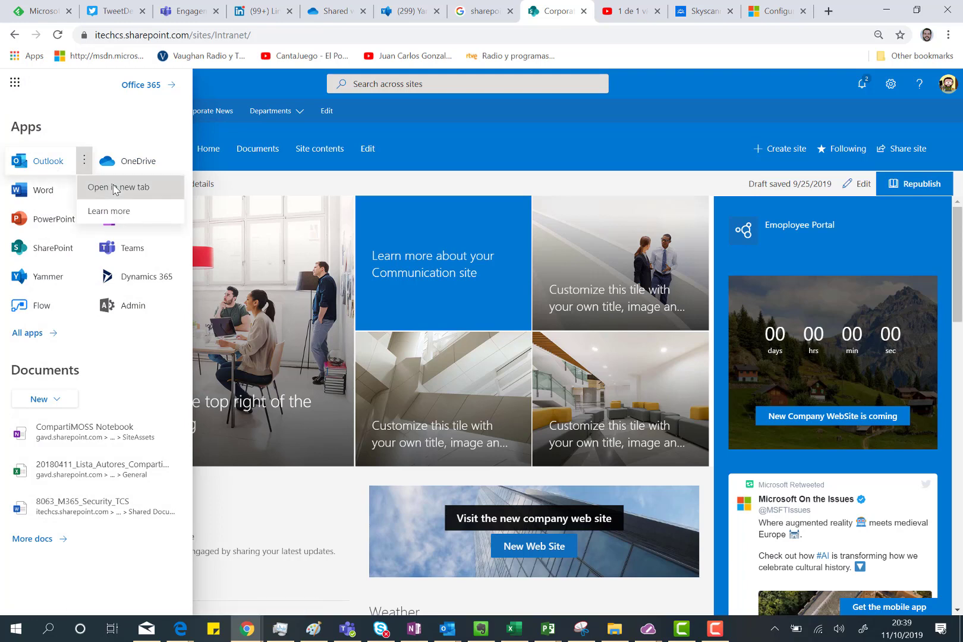
{"action": "left_click", "coordinate": [115, 188]}
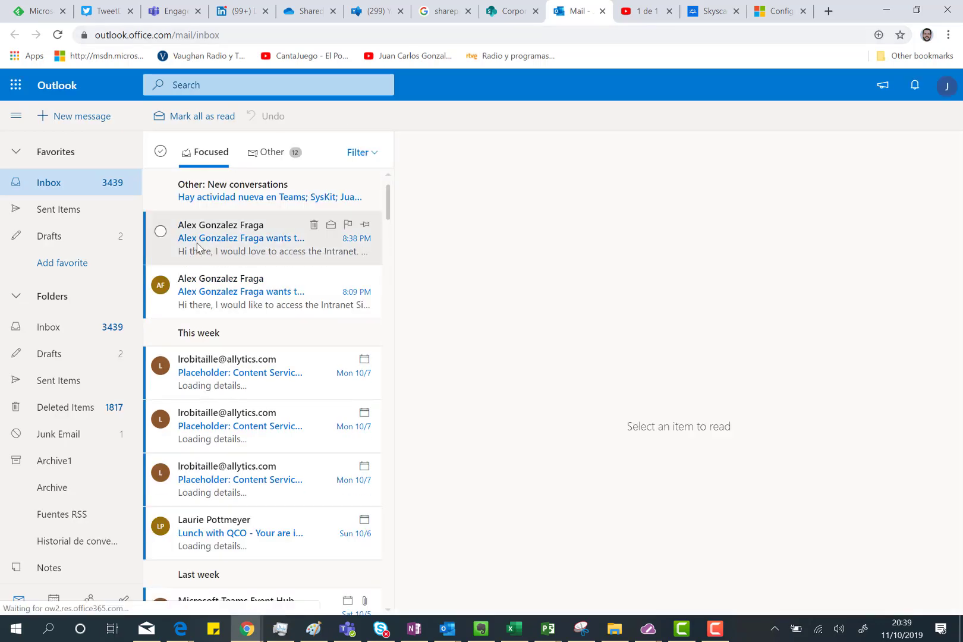
{"action": "left_click", "coordinate": [198, 245]}
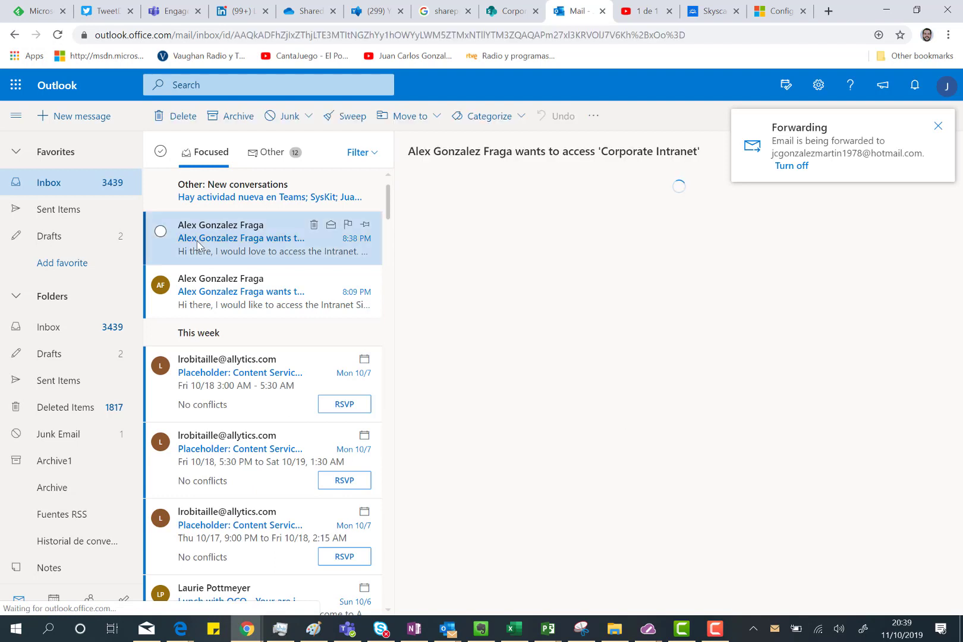
{"action": "left_click", "coordinate": [939, 127]}
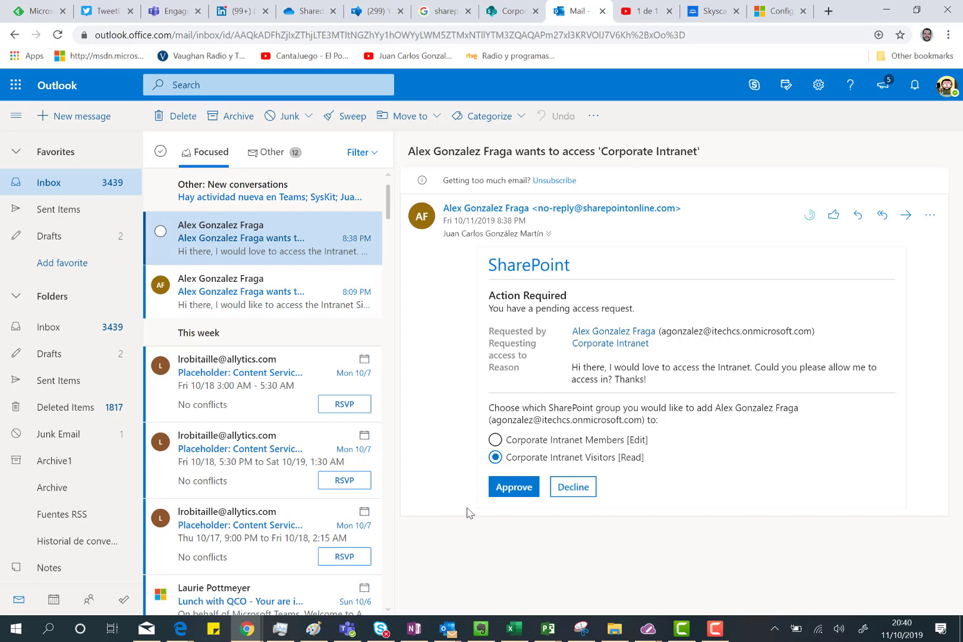
Approve the request in the email, then load /sites/Intranet/ in the requester's window
{"action": "left_click", "coordinate": [509, 494]}
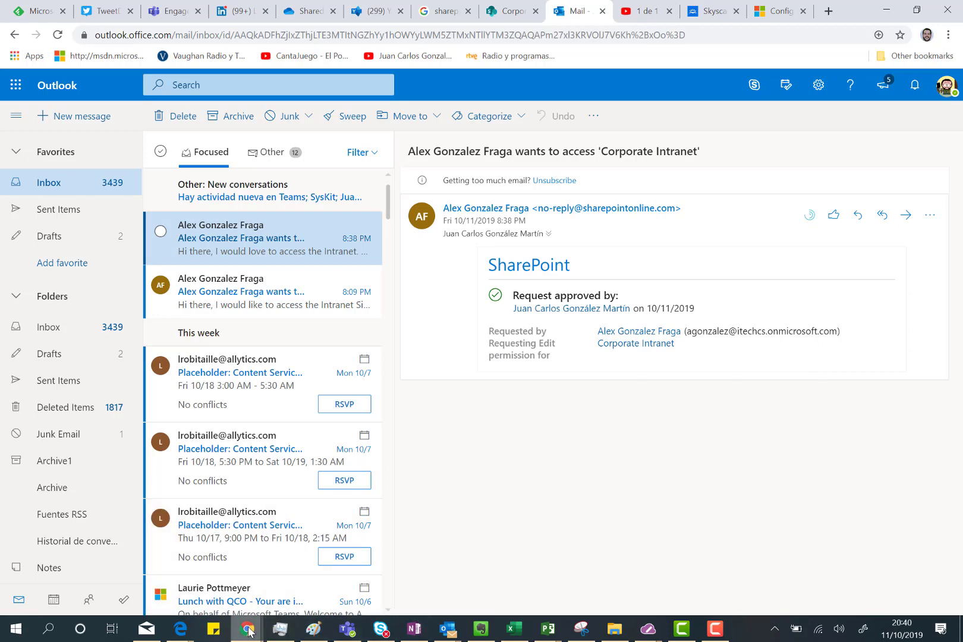
{"action": "mouse_move", "coordinate": [250, 632]}
{"action": "left_click", "coordinate": [312, 597]}
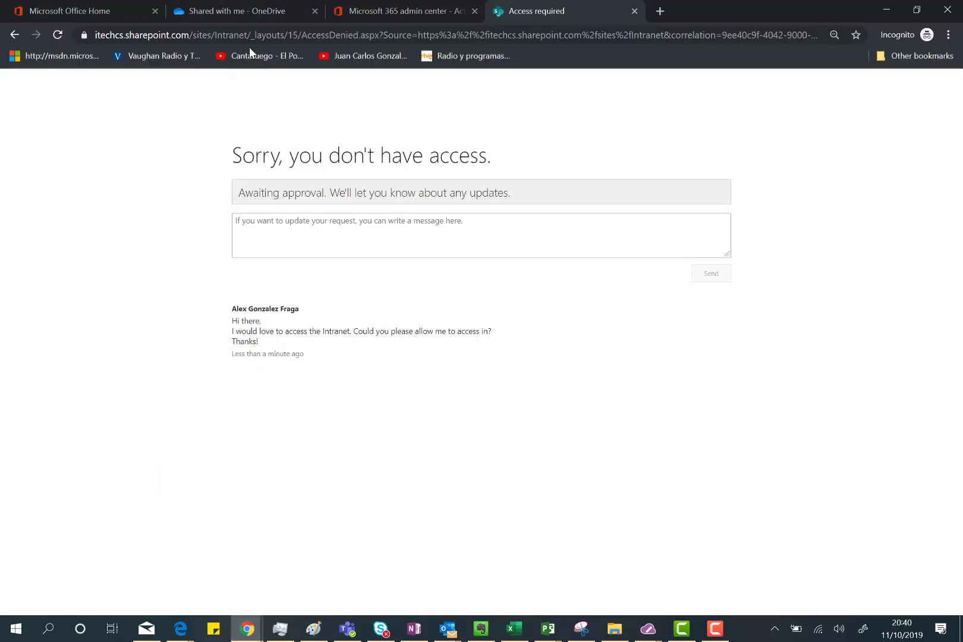
{"action": "left_click_drag", "start_coordinate": [255, 35], "coordinate": [820, 35]}
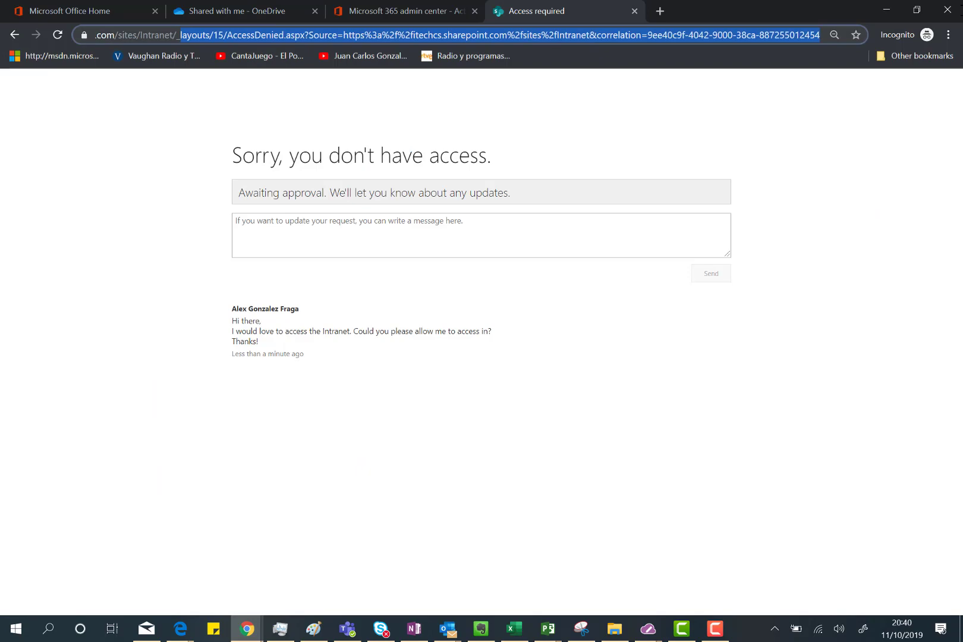
{"action": "key", "text": "BackSpace"}
{"action": "key", "text": "Return"}
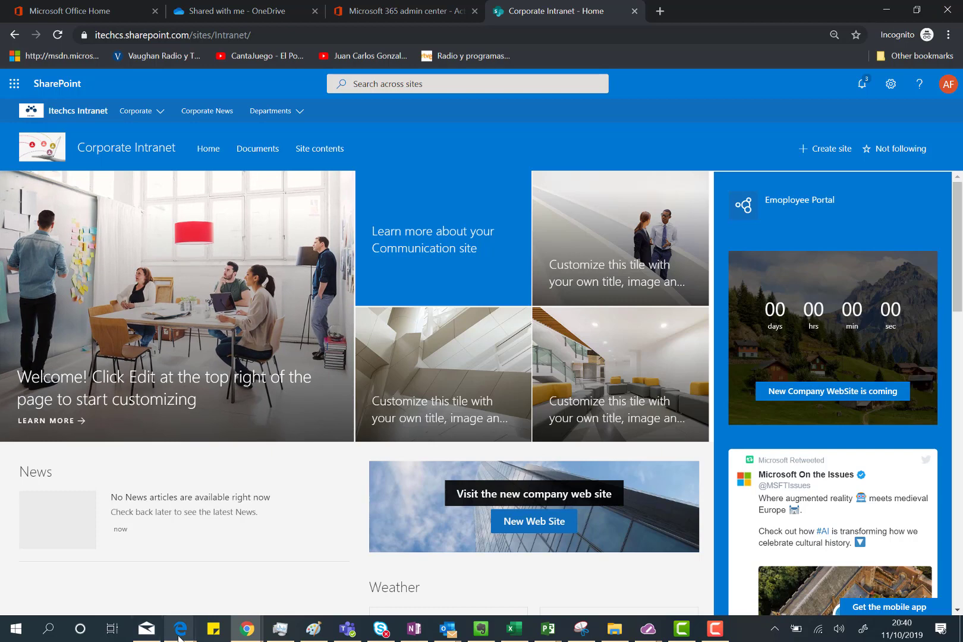
Back on the Corporate Intranet tab, view Site permissions, then Site settings to reach Access Requests
{"action": "left_click", "coordinate": [247, 628]}
{"action": "left_click", "coordinate": [204, 601]}
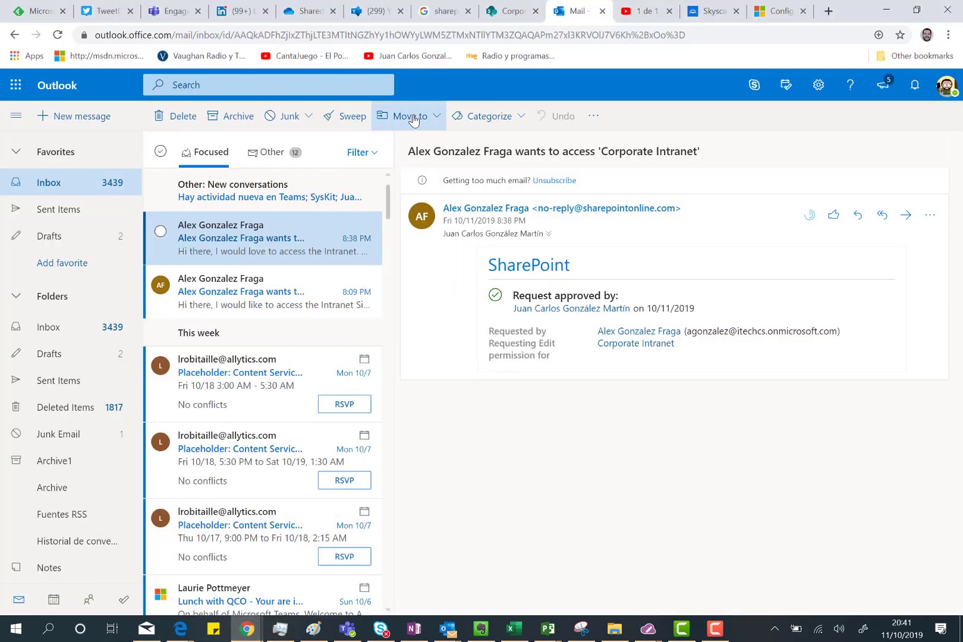
{"action": "left_click", "coordinate": [492, 17]}
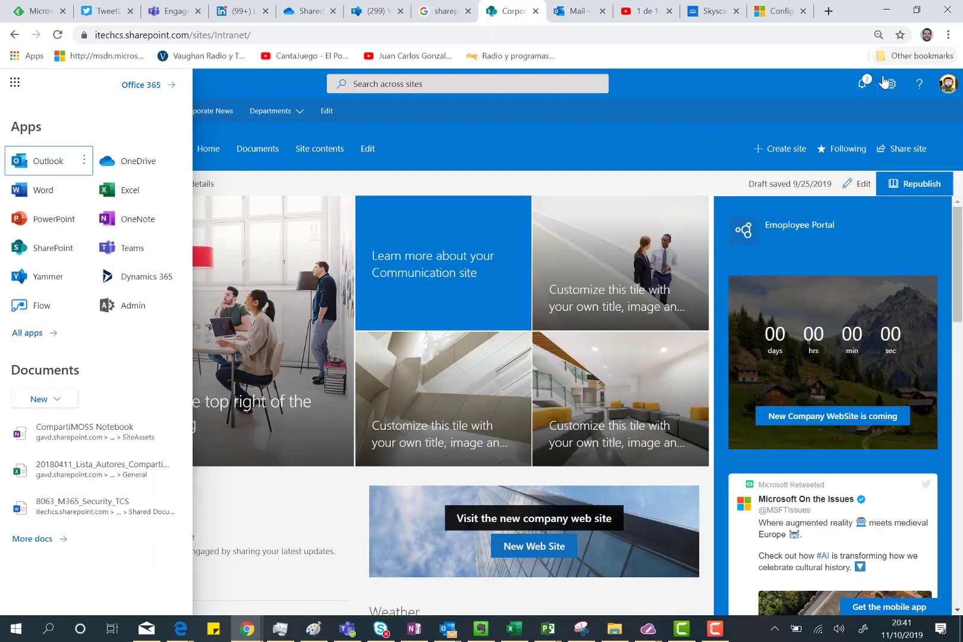
{"action": "left_click", "coordinate": [892, 83]}
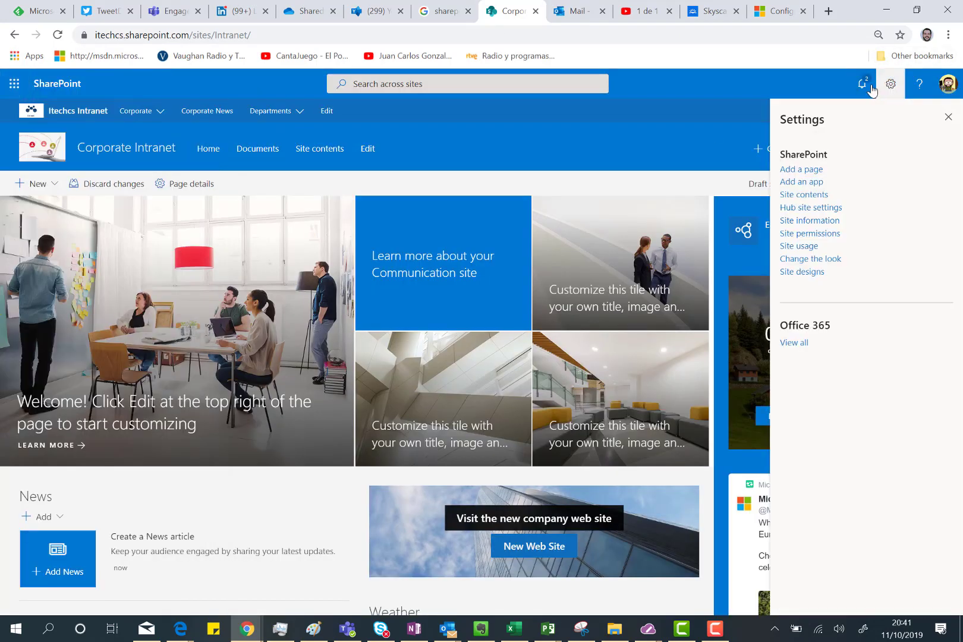
{"action": "left_click", "coordinate": [813, 236]}
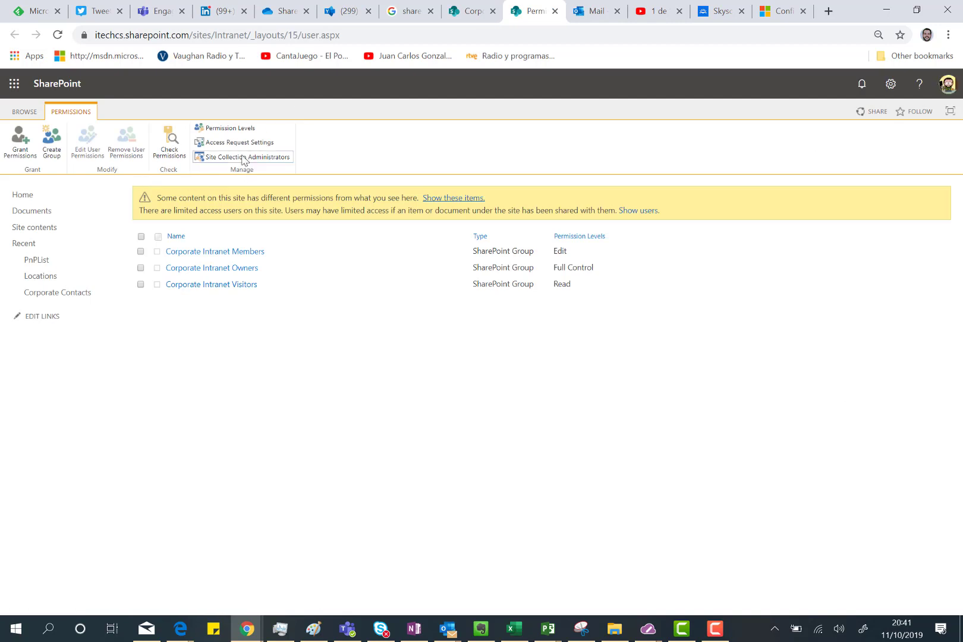
{"action": "left_click", "coordinate": [892, 85]}
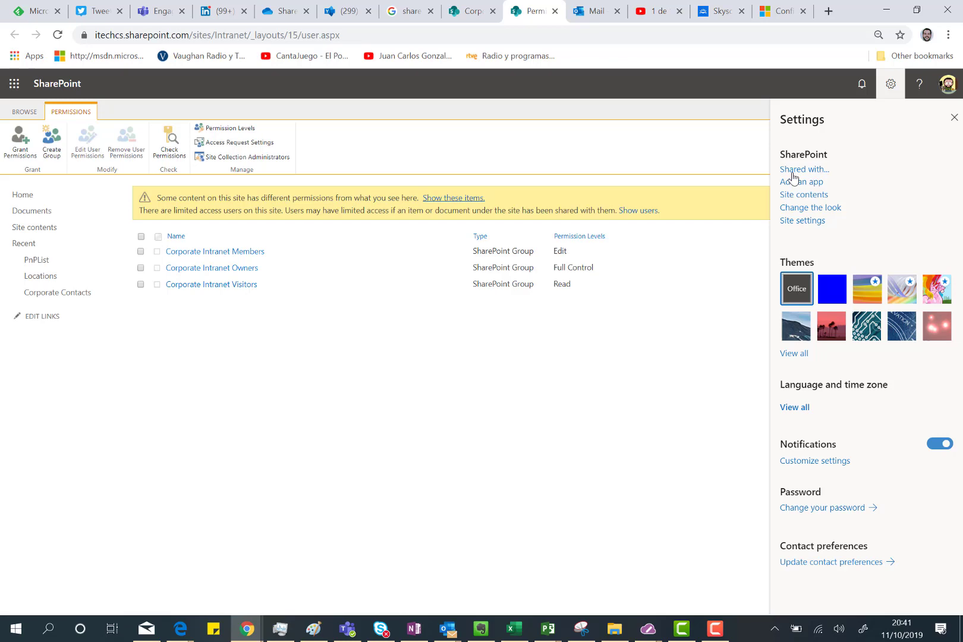
{"action": "left_click", "coordinate": [786, 221]}
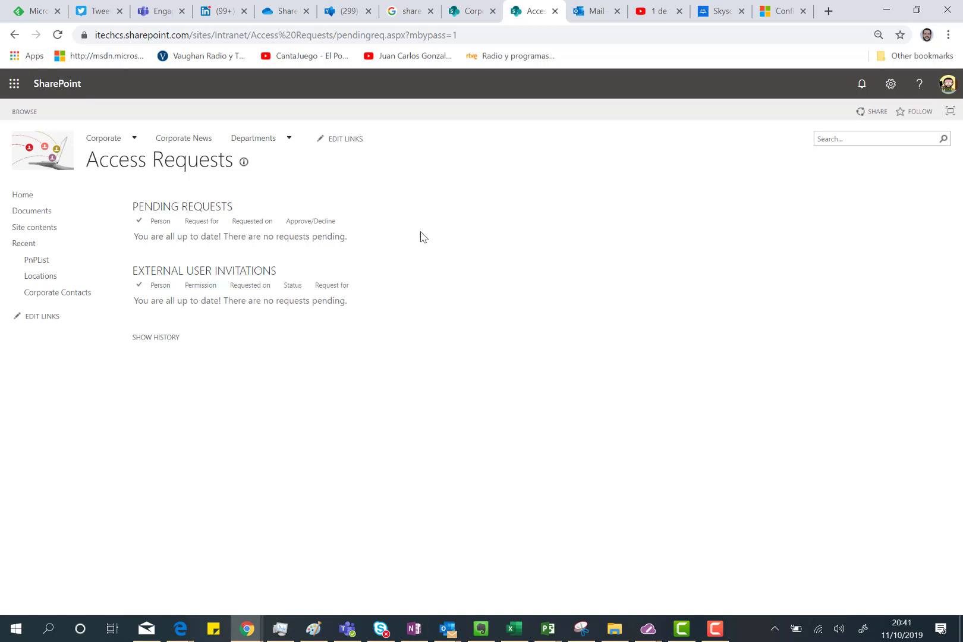
Show the Access Requests history with its four approved Visitors [Read] requests
{"action": "left_click", "coordinate": [167, 339]}
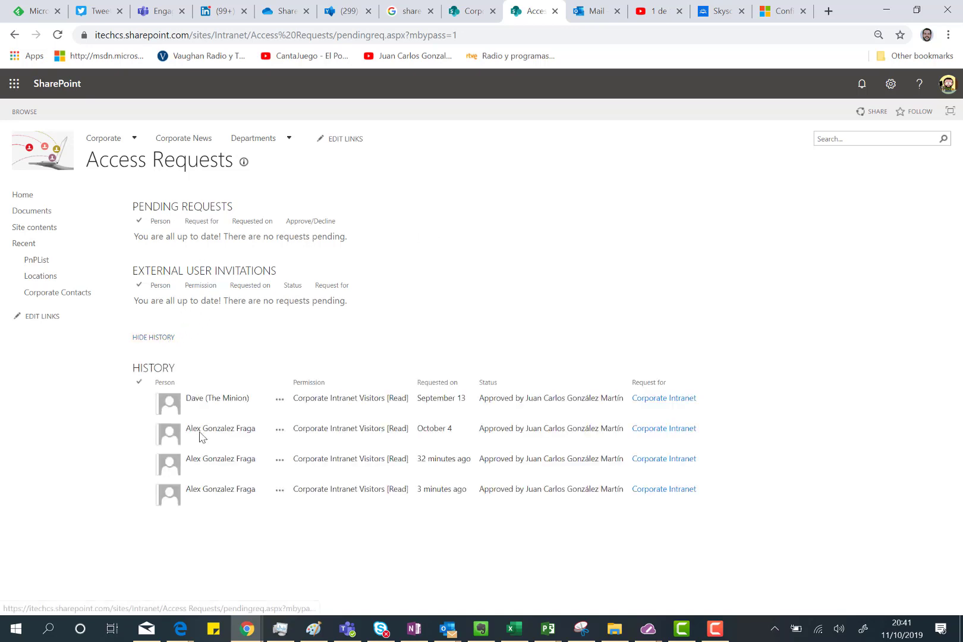